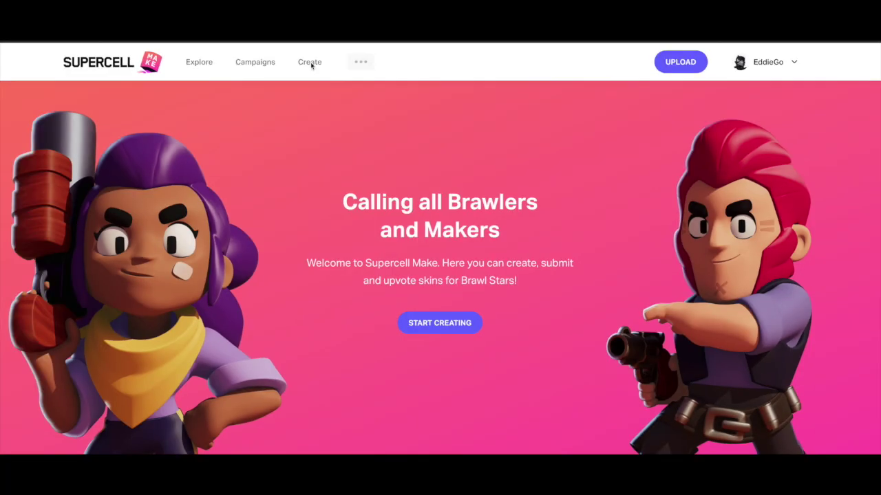
# - In Supercell Make, open skin creation and scroll the Character Assets list down to Gale
pyautogui.click(310, 62)
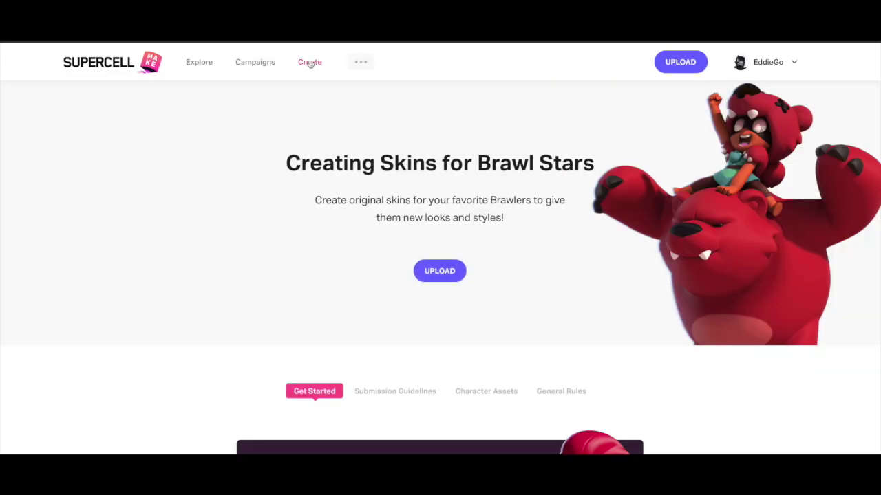
pyautogui.scroll(-1, 383, 132)
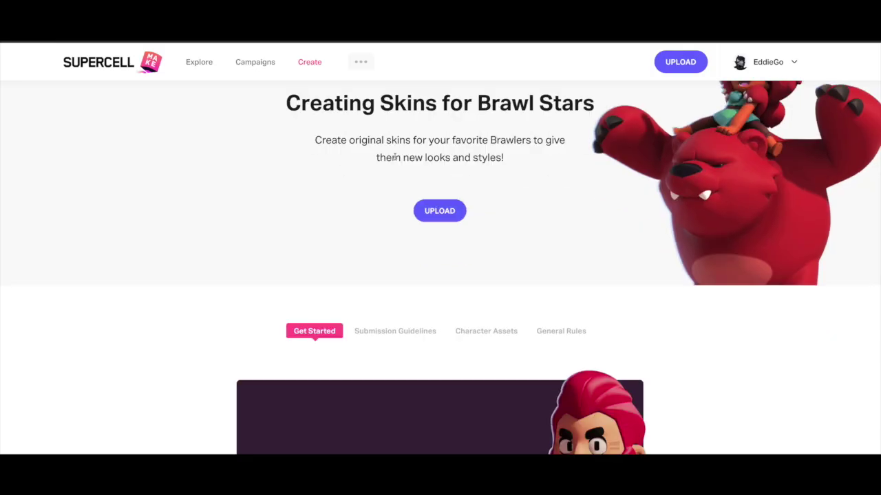
pyautogui.click(483, 327)
pyautogui.scroll(-1, 485, 329)
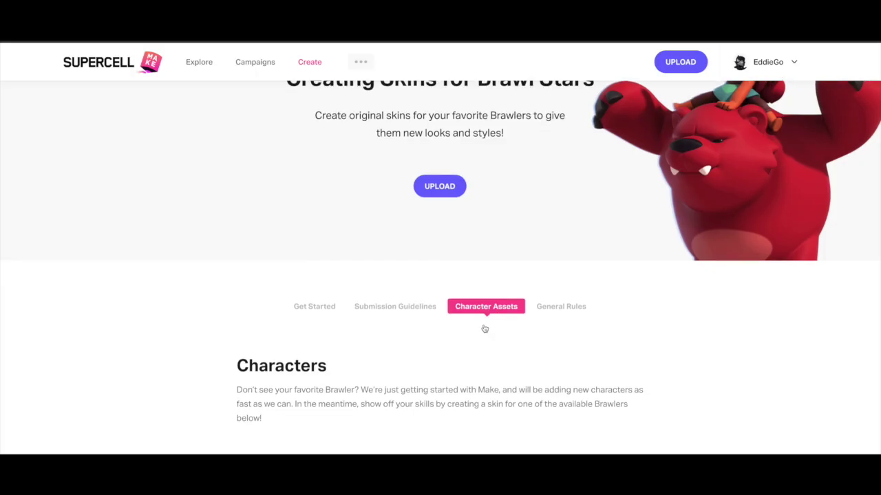
pyautogui.scroll(-2, 516, 324)
pyautogui.scroll(-1, 551, 275)
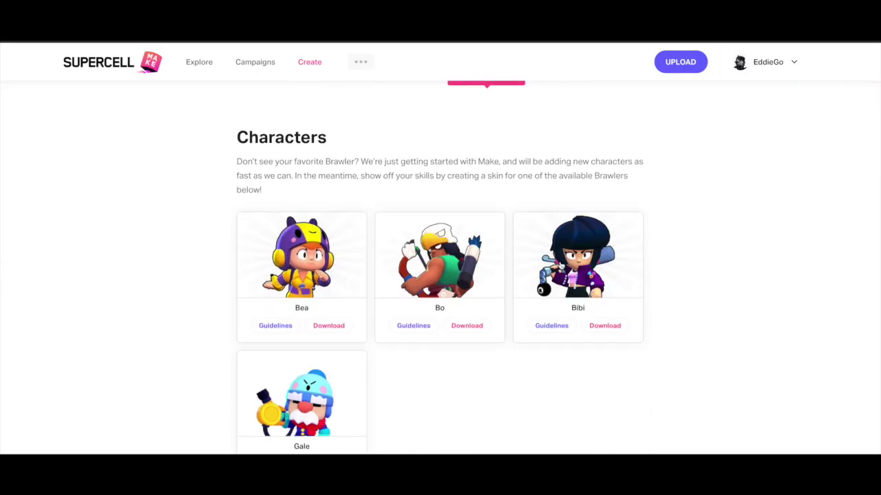
pyautogui.scroll(-1, 562, 265)
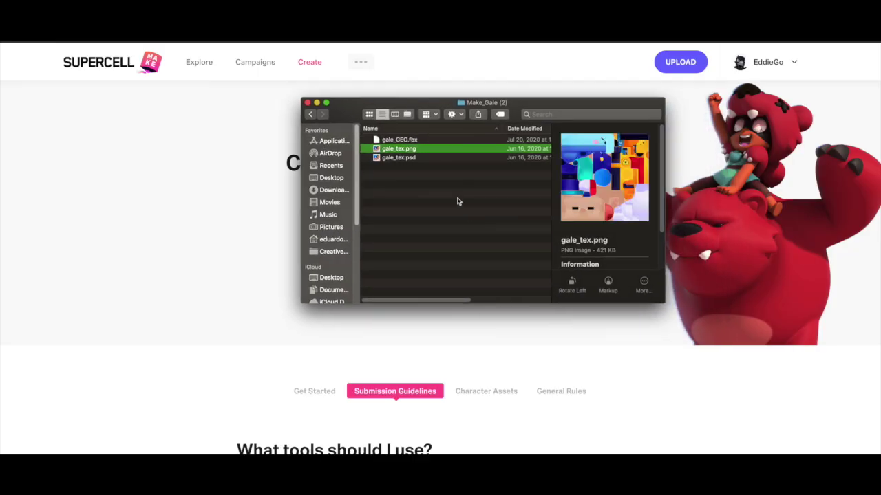
# - Preview Gale's gale_GEO.fbx, gale_tex.png and gale_tex.psd files in Finder
pyautogui.click(437, 140)
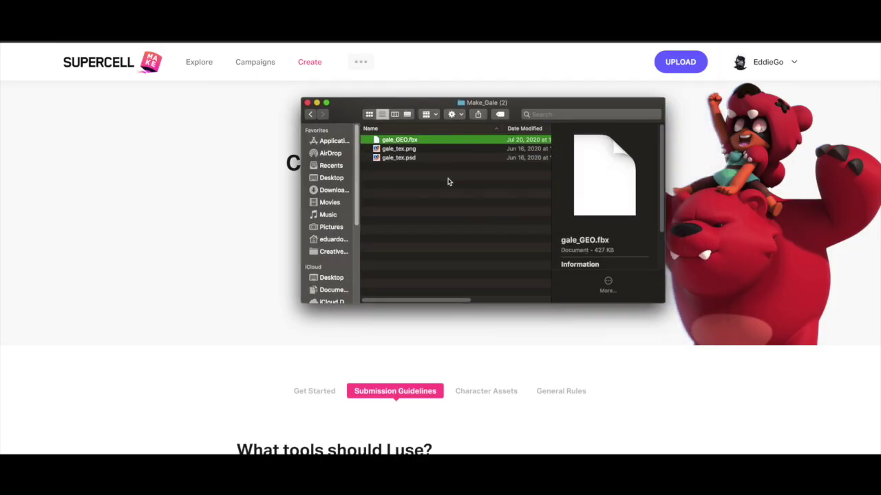
pyautogui.click(422, 149)
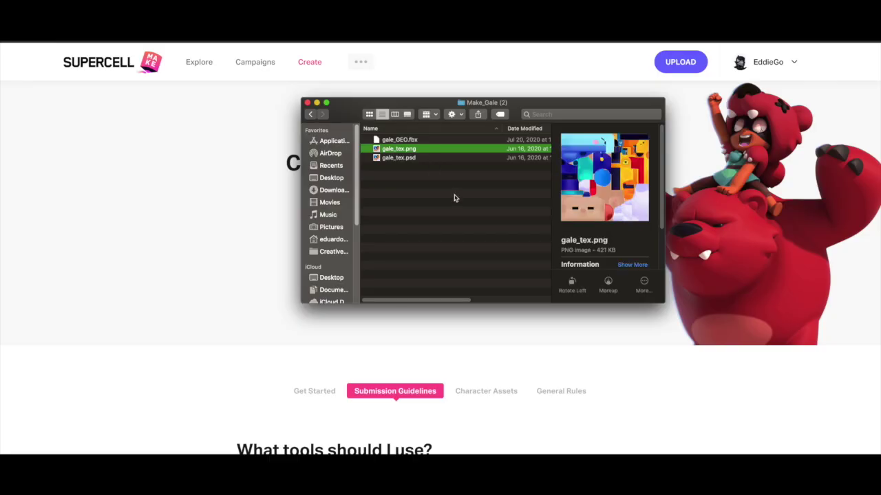
pyautogui.click(422, 159)
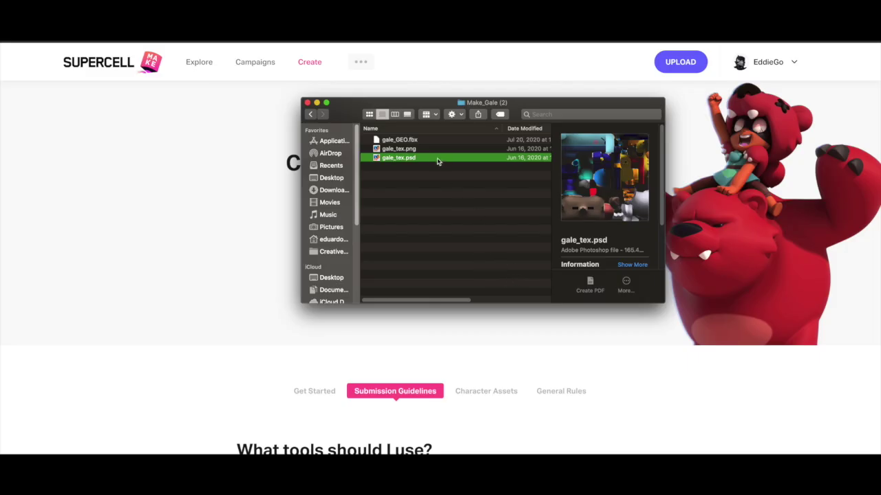
pyautogui.press('Up')
pyautogui.press('Down')
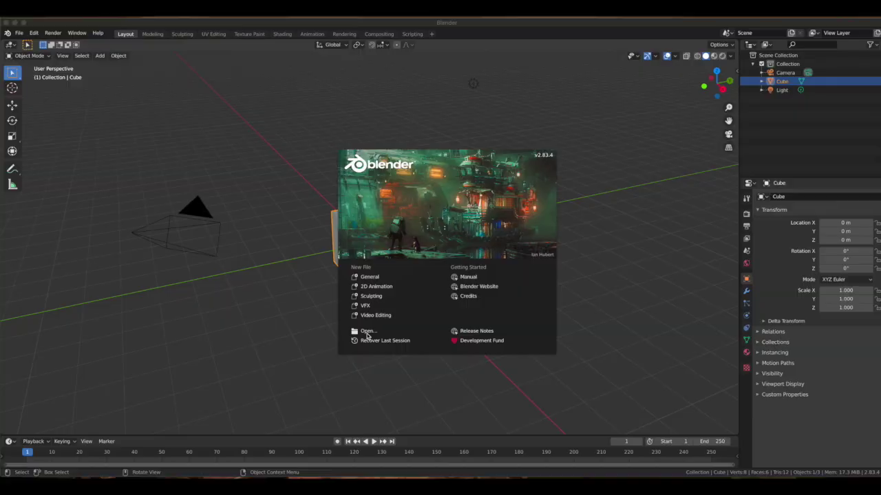
# - Dismiss the Blender start-up splash screen
pyautogui.click(371, 278)
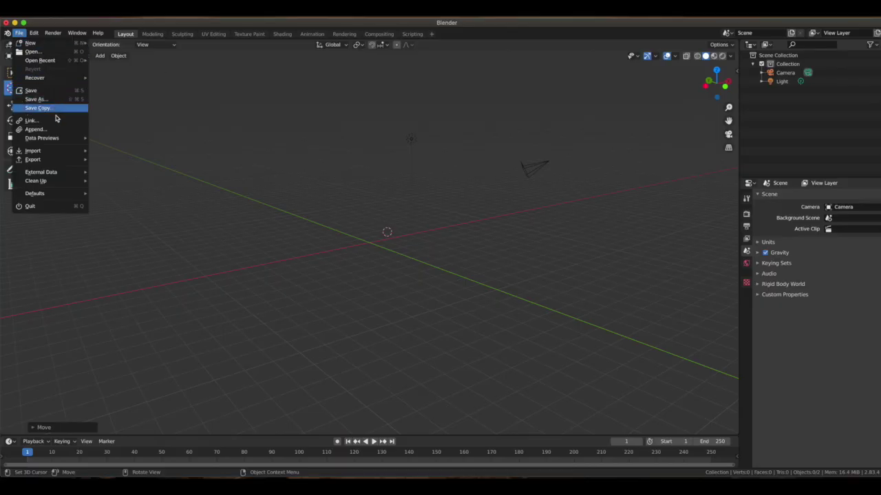
pyautogui.moveTo(33, 151)
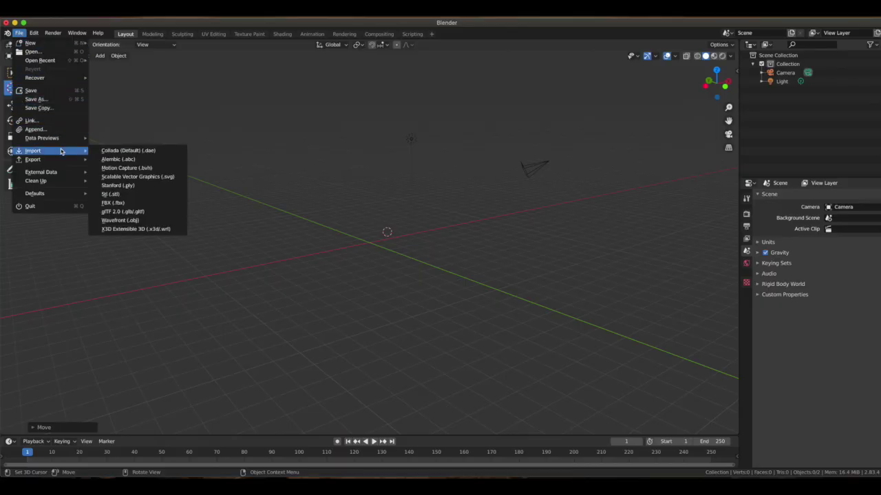
# - Import gale_GEO.fbx from Downloads > Make_Gale (1) as an FBX model
pyautogui.click(127, 204)
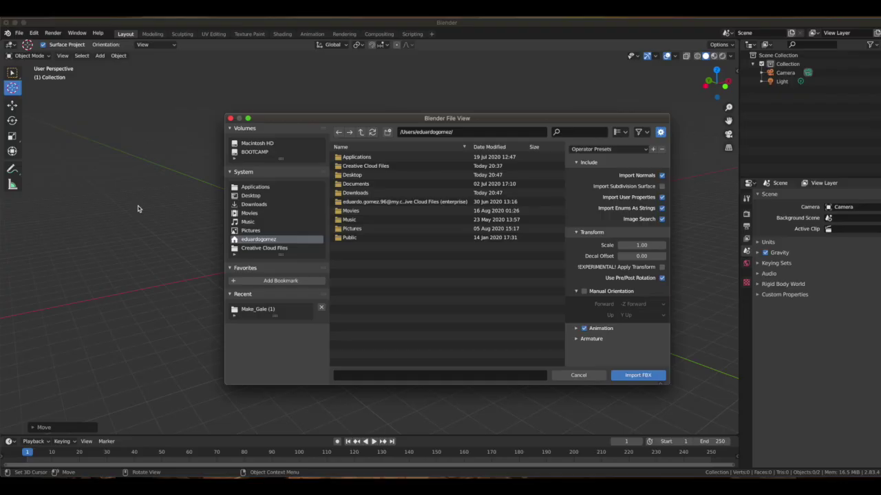
pyautogui.click(370, 193)
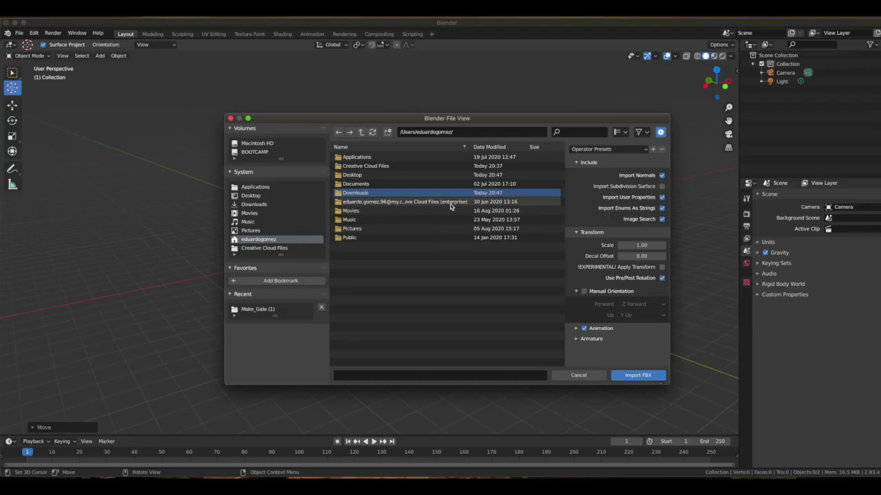
pyautogui.doubleClick(406, 193)
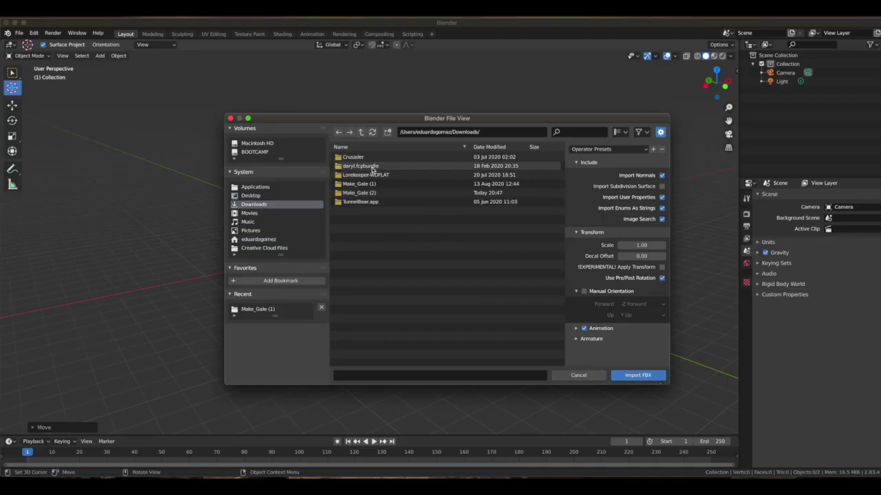
pyautogui.doubleClick(371, 185)
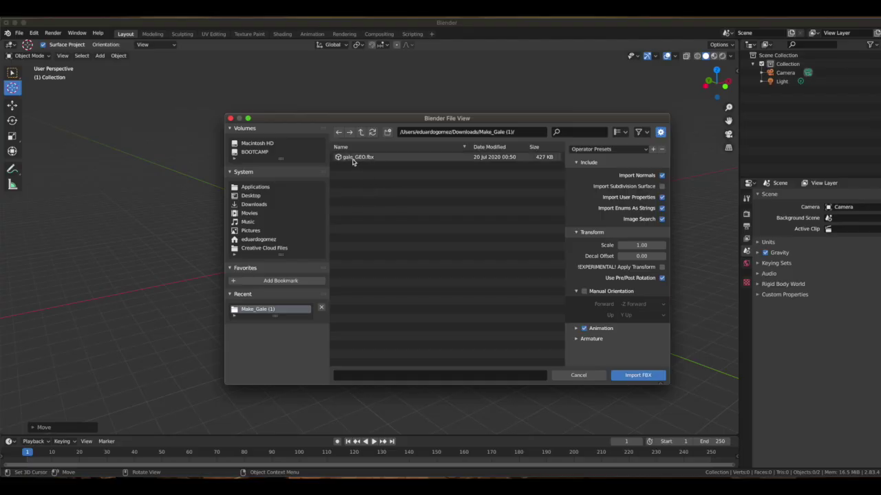
pyautogui.click(363, 159)
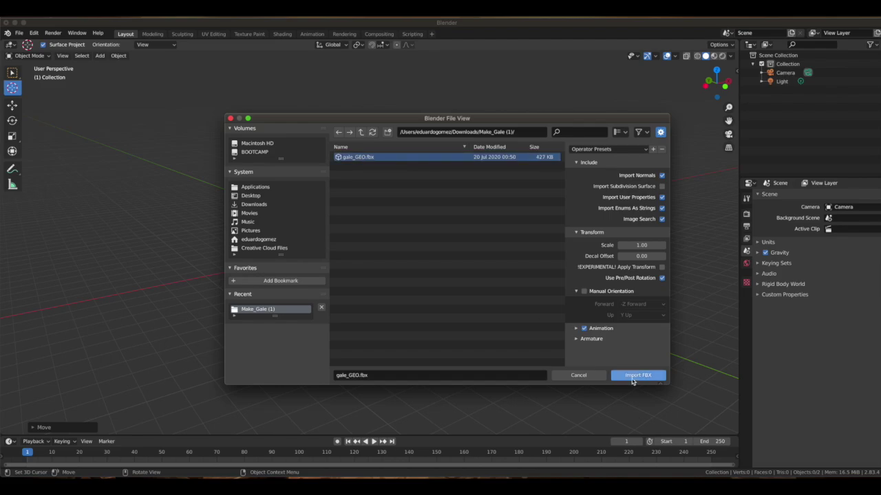
pyautogui.click(627, 376)
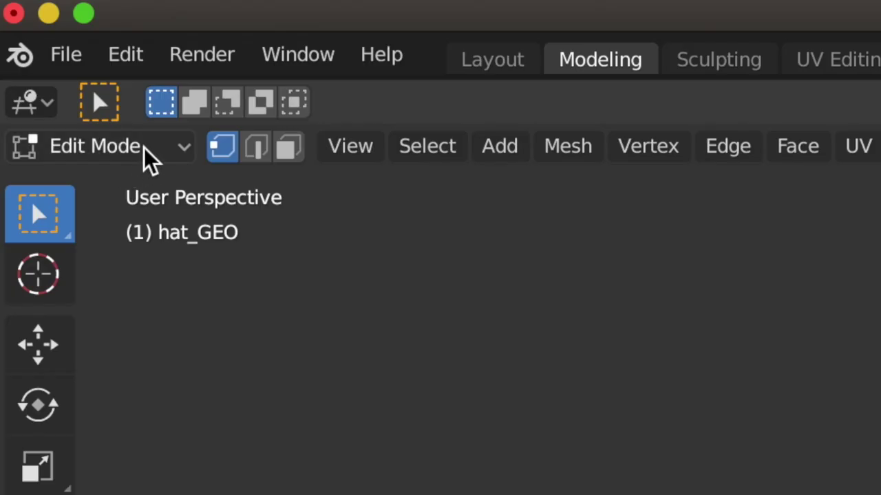
# - Orbit to a front view of Gale's whole model, keeping Edit Mode, and pick a body vertex
pyautogui.click(195, 159)
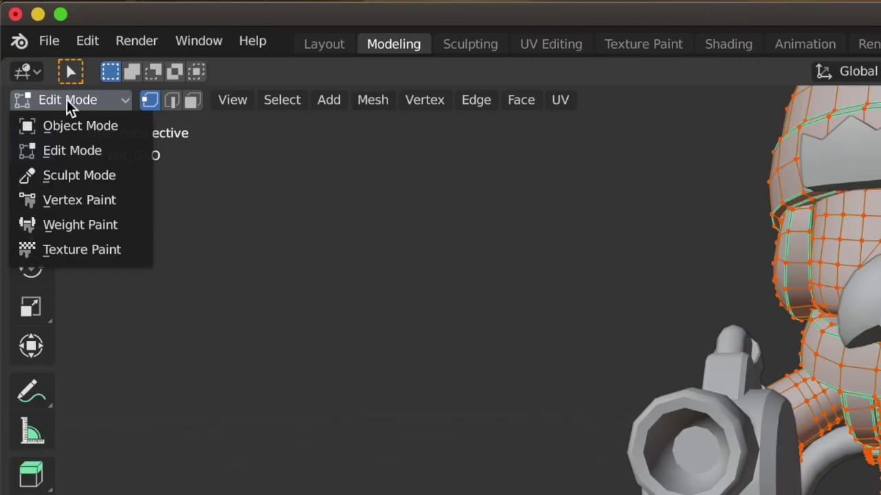
pyautogui.click(130, 100)
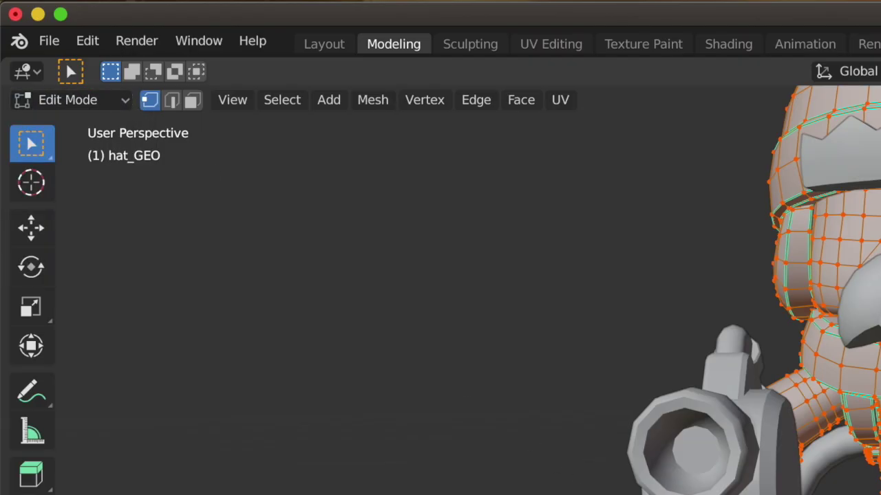
pyautogui.moveTo(629, 284)
pyautogui.mouseDown(button='middle')
pyautogui.moveTo(686, 291)
pyautogui.moveTo(683, 313)
pyautogui.mouseUp(button='middle')
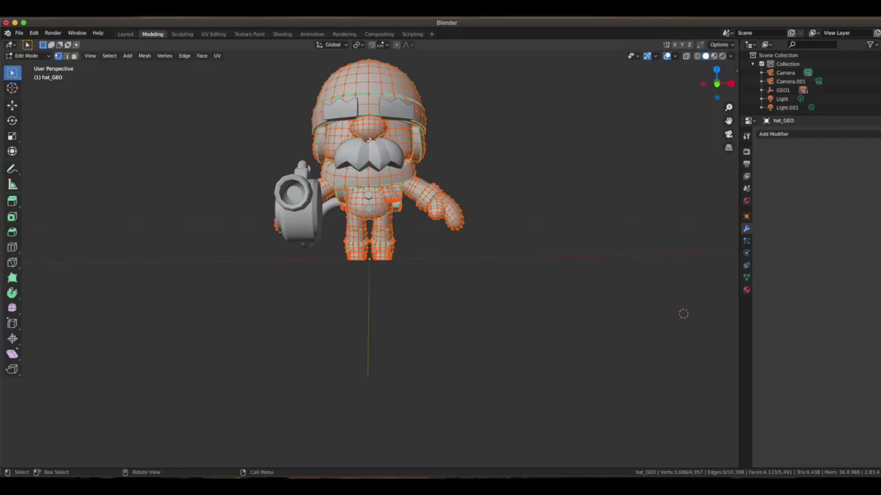
pyautogui.click(375, 150)
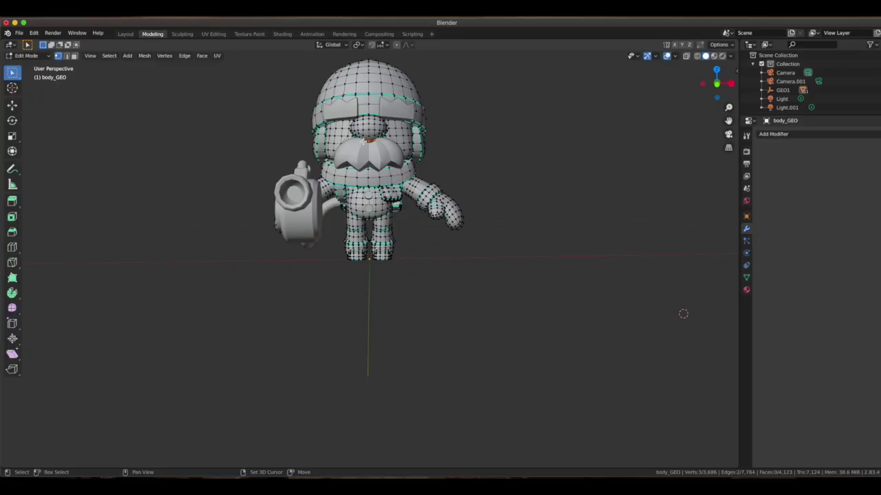
# - Select several vertices around the nose on the body_GEO mesh
pyautogui.press('b')
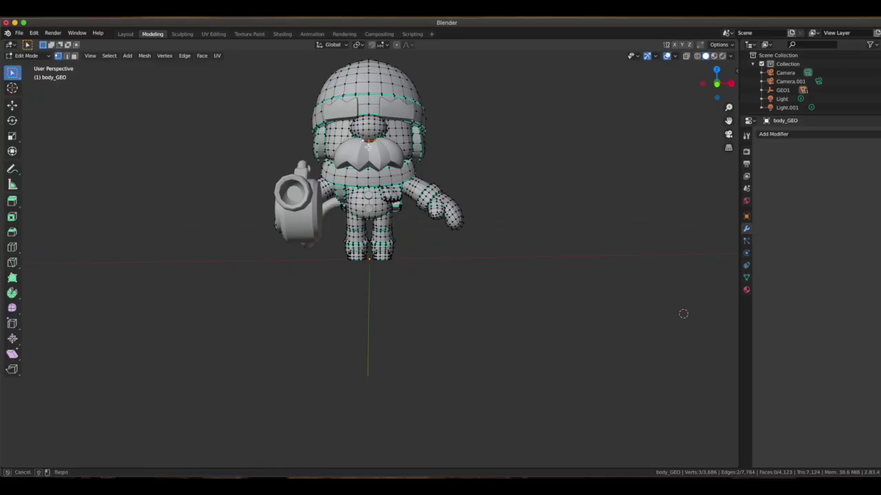
pyautogui.press('Escape')
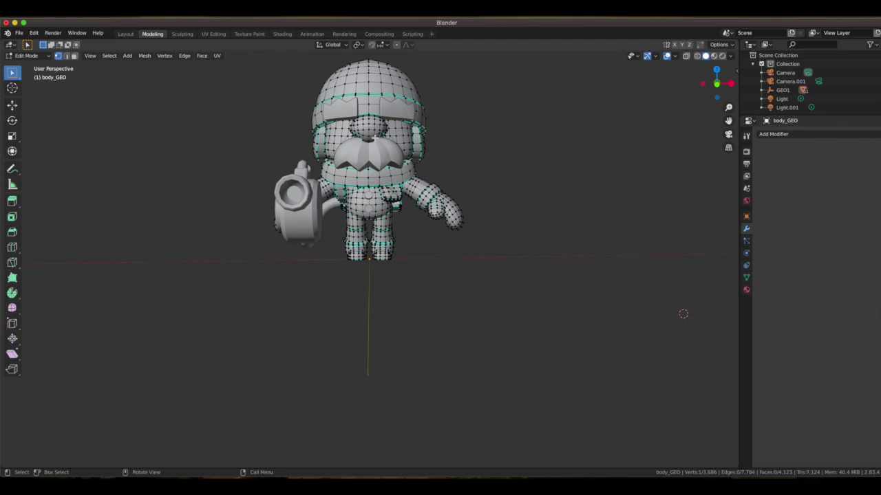
pyautogui.press('shift')
pyautogui.keyDown('ctrl'); pyautogui.click(368, 141); pyautogui.keyUp('ctrl')
pyautogui.press('shift')
pyautogui.rightClick(366, 142)
pyautogui.press('t')
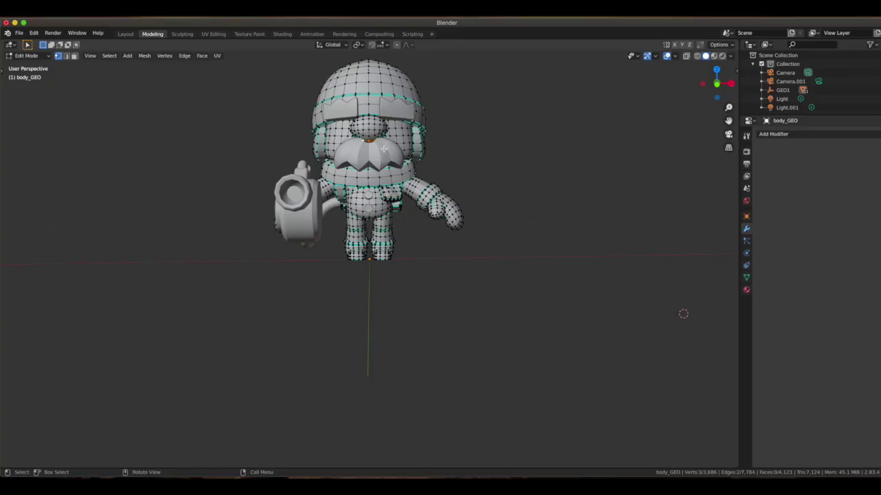
pyautogui.press('t')
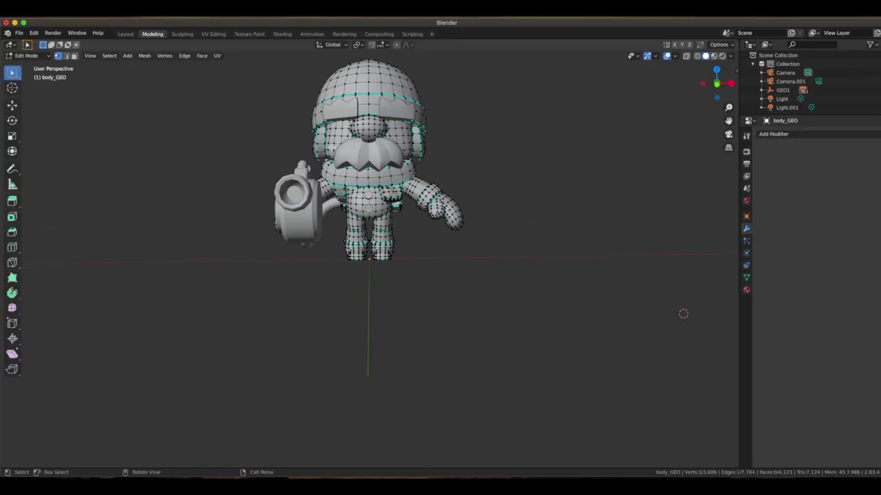
# - Rotate the selected nose vertices with the Rotate tool
pyautogui.click(13, 90)
pyautogui.click(11, 120)
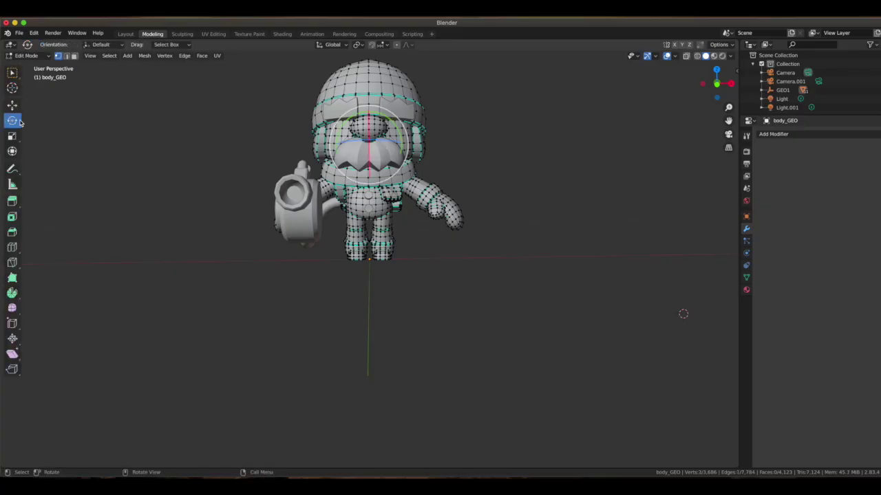
pyautogui.moveTo(368, 141); pyautogui.dragTo(369, 144)
pyautogui.moveTo(683, 313); pyautogui.dragTo(684, 314)
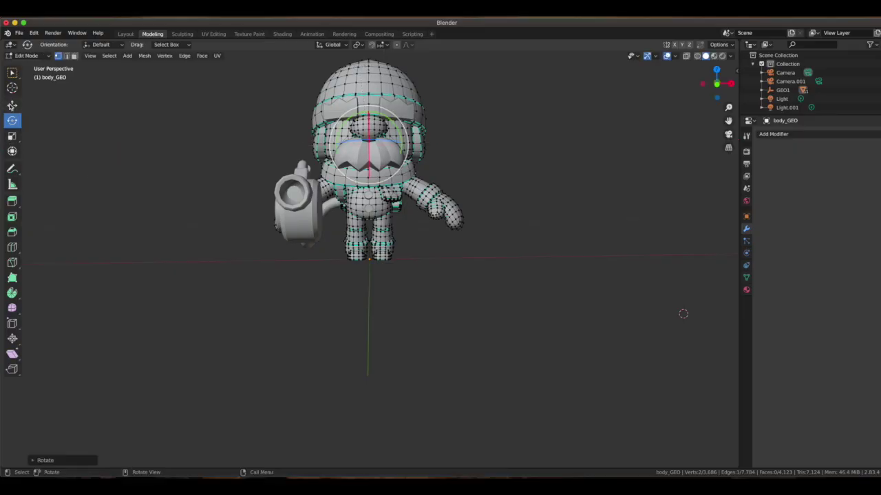
# - Lower the nose vertices slightly along the Z axis
pyautogui.click(11, 105)
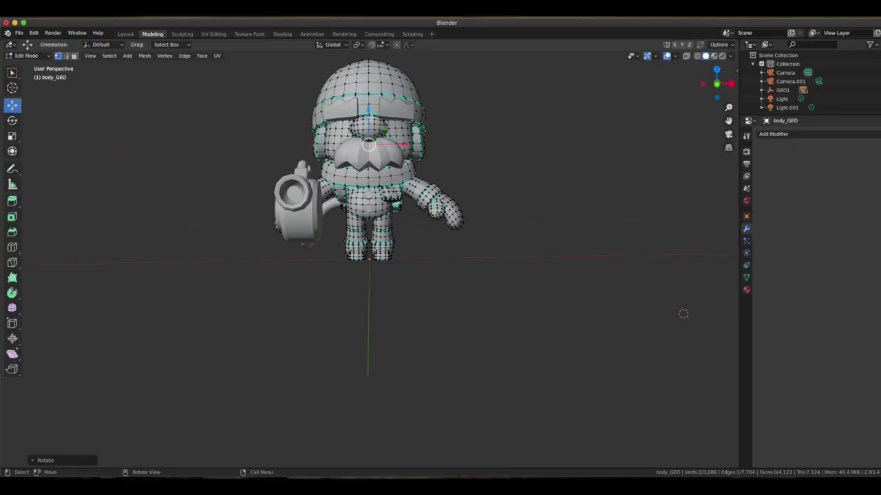
pyautogui.press('g')
pyautogui.press('z')
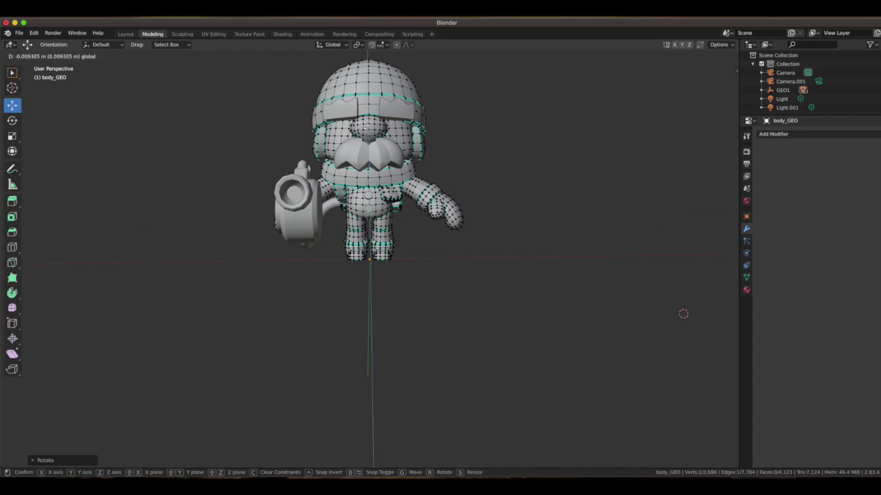
pyautogui.click(365, 127)
# - Switch to the hat mesh and zoom out around the character
pyautogui.click(411, 86)
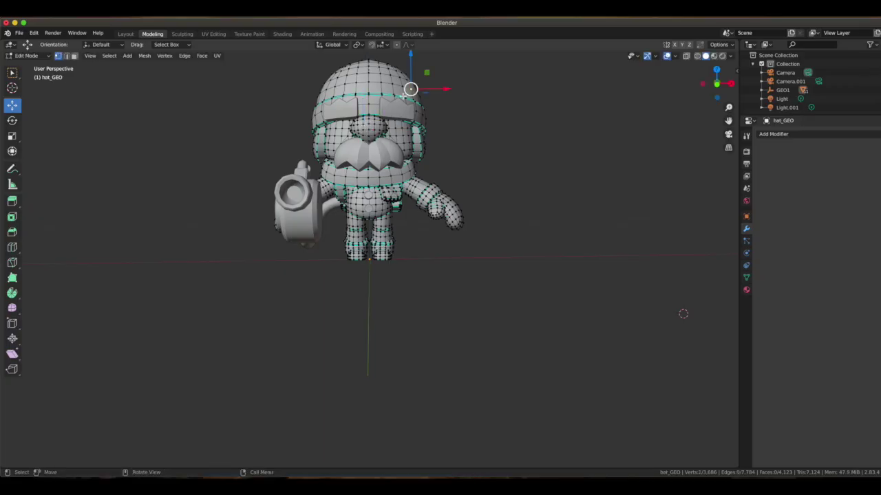
pyautogui.moveTo(368, 60); pyautogui.dragTo(400, 116, button='middle')
pyautogui.scroll(-2, 385, 90)
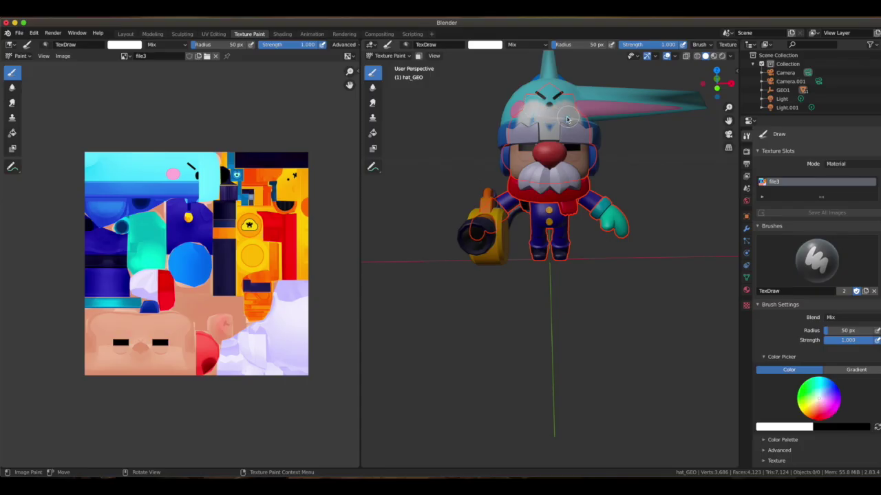
# - Paint white strokes over the hat top, left side, visor edge and horizontal spike
pyautogui.moveTo(554, 122)
pyautogui.mouseDown()
pyautogui.moveTo(548, 100)
pyautogui.moveTo(556, 104)
pyautogui.mouseUp()
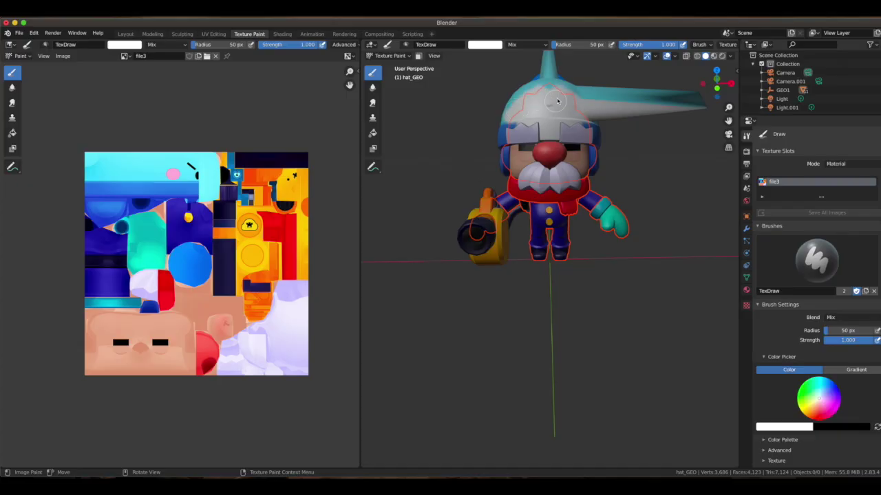
pyautogui.moveTo(508, 123); pyautogui.dragTo(522, 124)
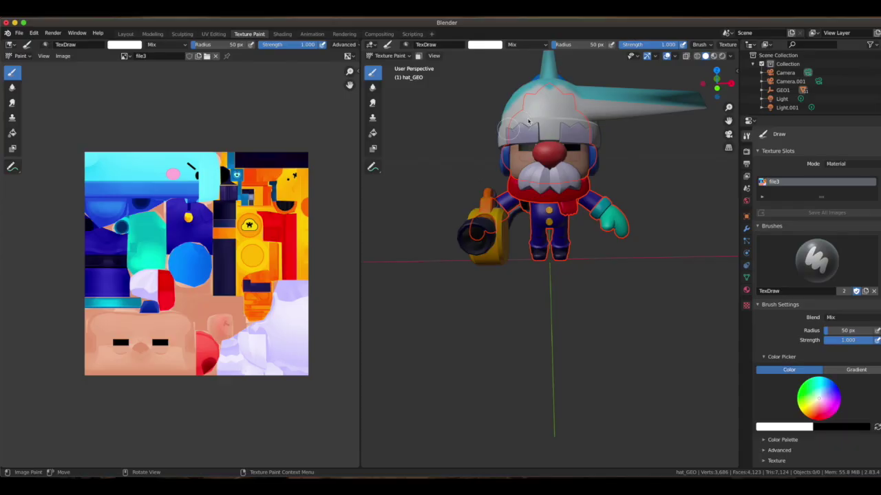
pyautogui.moveTo(581, 103)
pyautogui.mouseDown()
pyautogui.moveTo(596, 101)
pyautogui.moveTo(543, 69)
pyautogui.mouseUp()
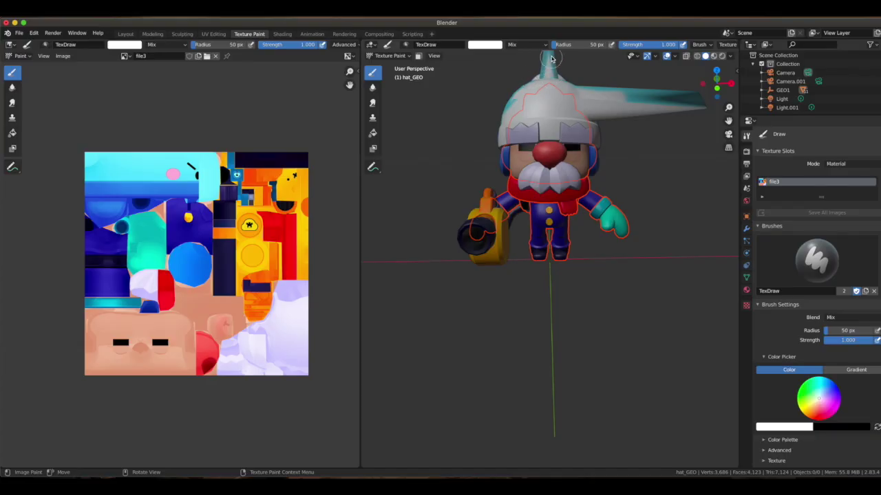
pyautogui.moveTo(516, 100); pyautogui.dragTo(522, 112)
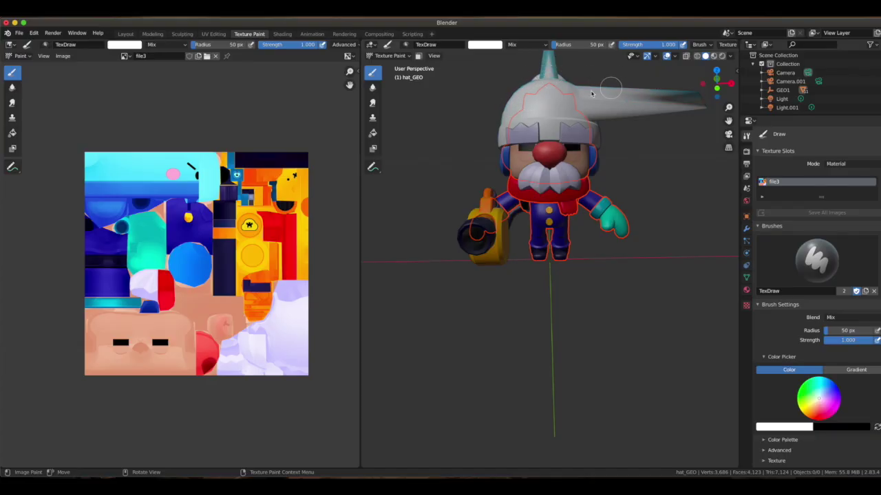
pyautogui.moveTo(614, 83); pyautogui.dragTo(701, 92)
pyautogui.moveTo(527, 77); pyautogui.dragTo(548, 110)
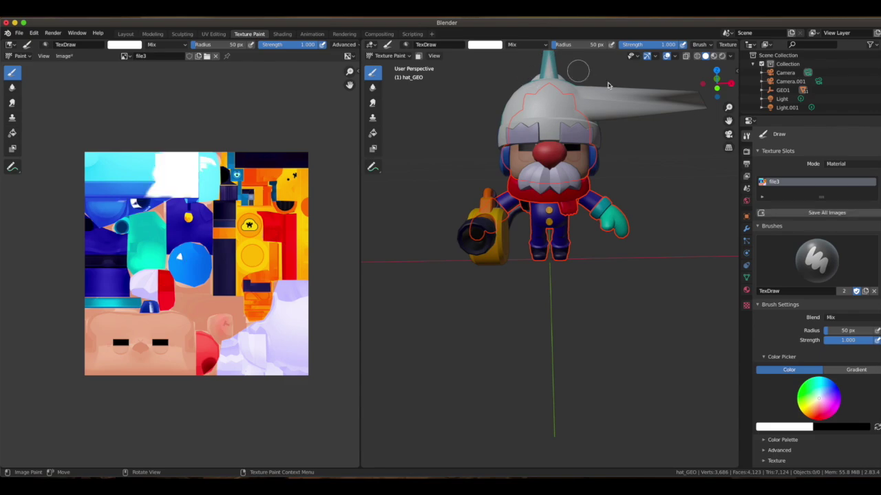